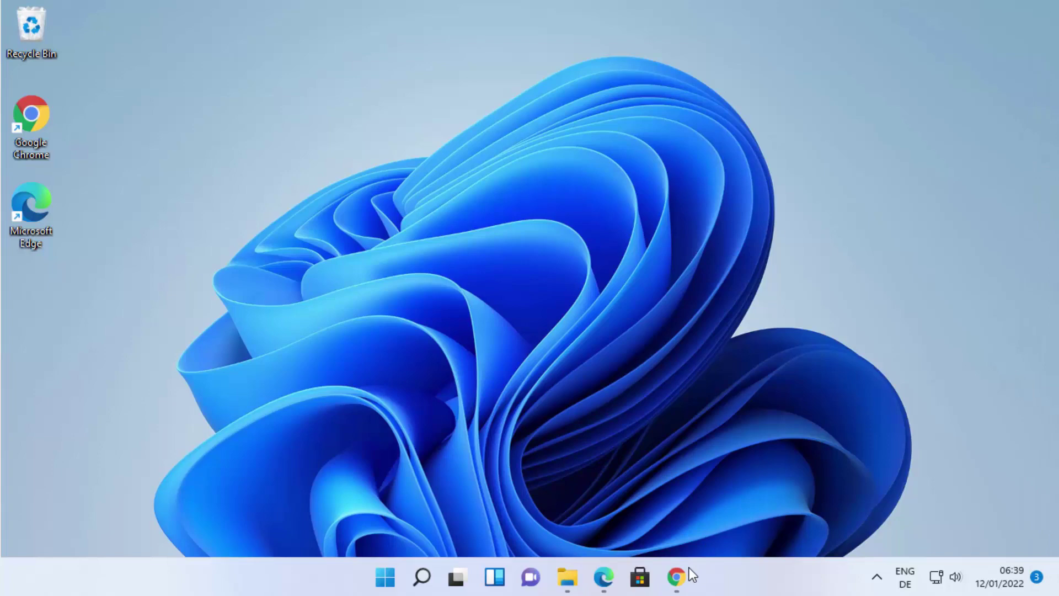
Return to Chrome's search results and open the 'Download - Paint.NET' page at getpaint.net/download.html.
left_click(677, 577)
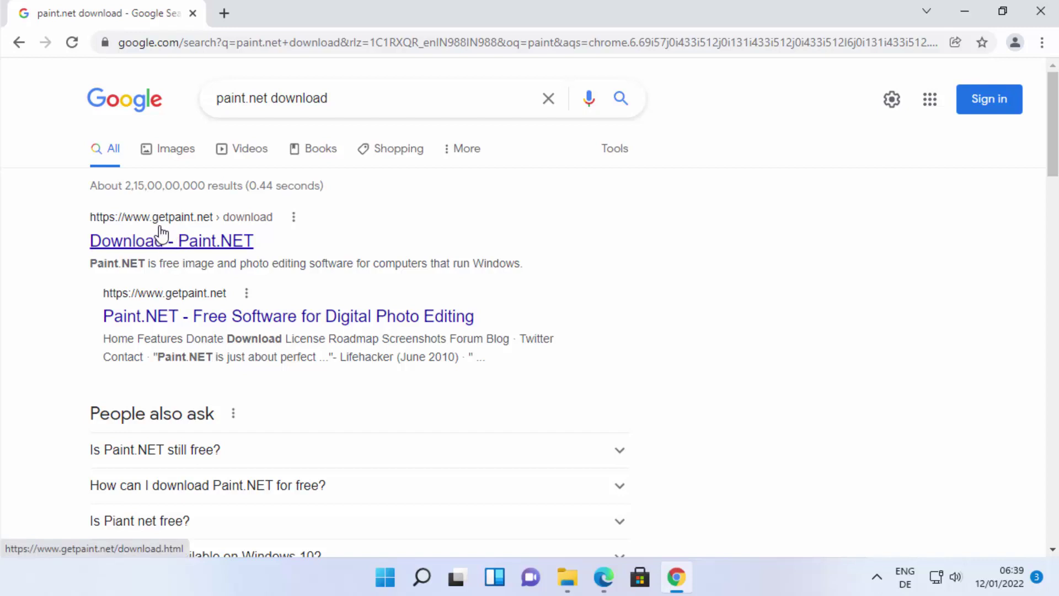
left_click(223, 247)
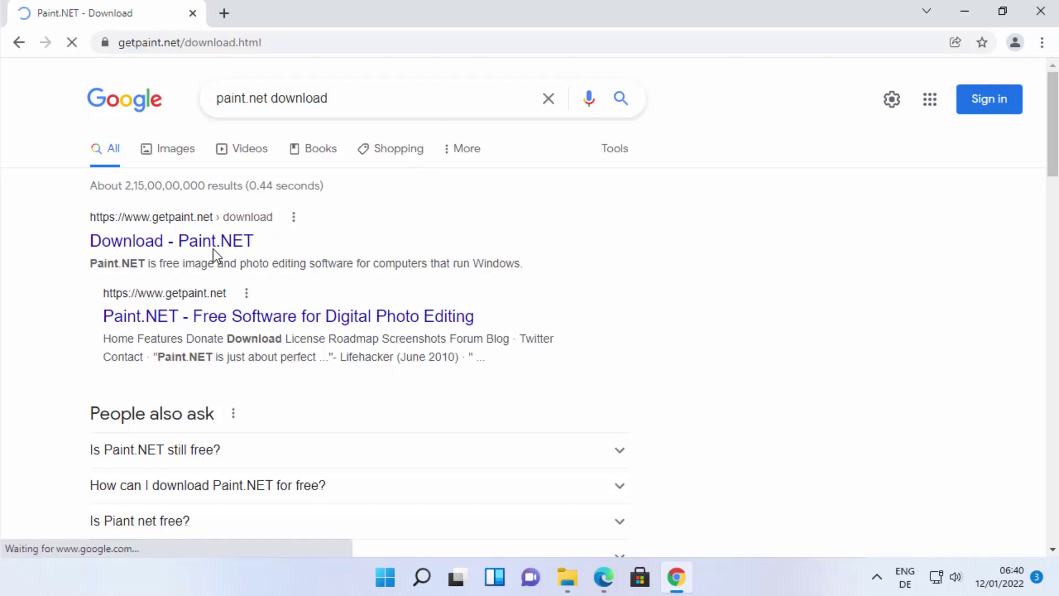
Review the download page's system requirements and download table, then go to the getpaint.net home page.
left_click(308, 50)
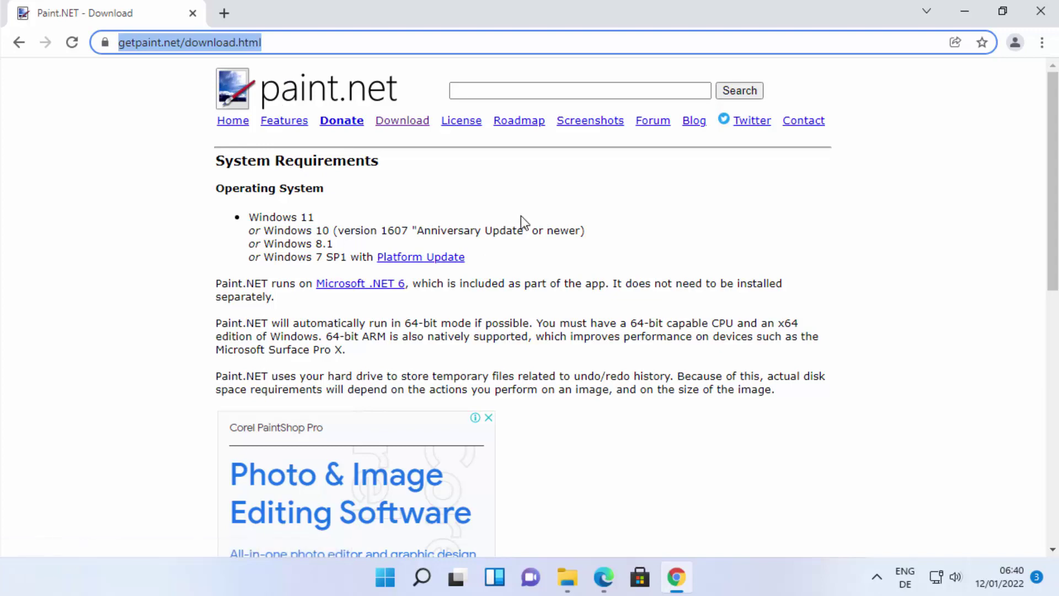
scroll(501, 210, "down", 8)
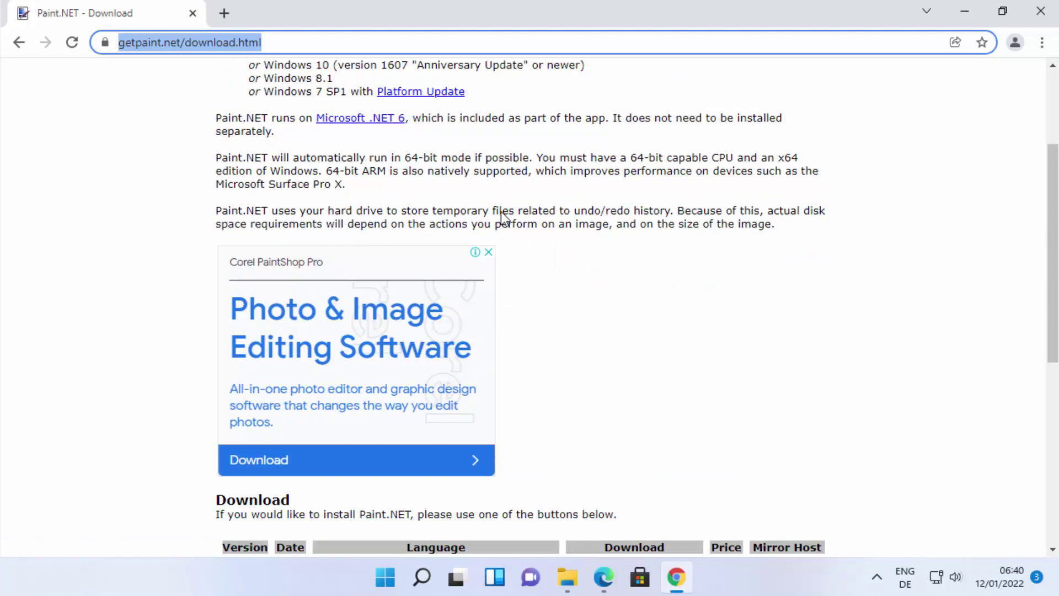
scroll(501, 215, "up", 6)
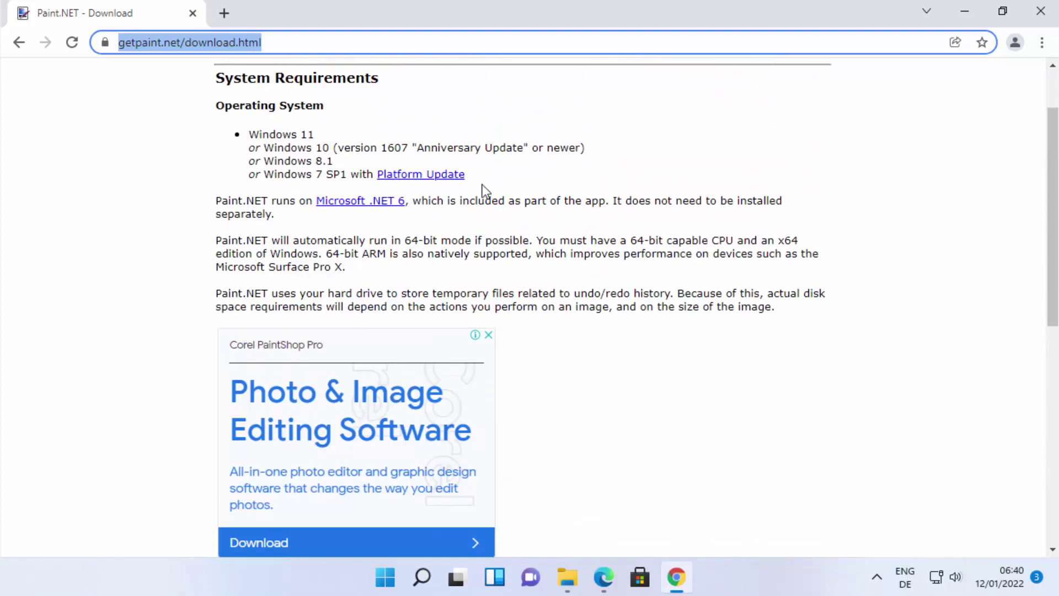
scroll(519, 240, "down", 5)
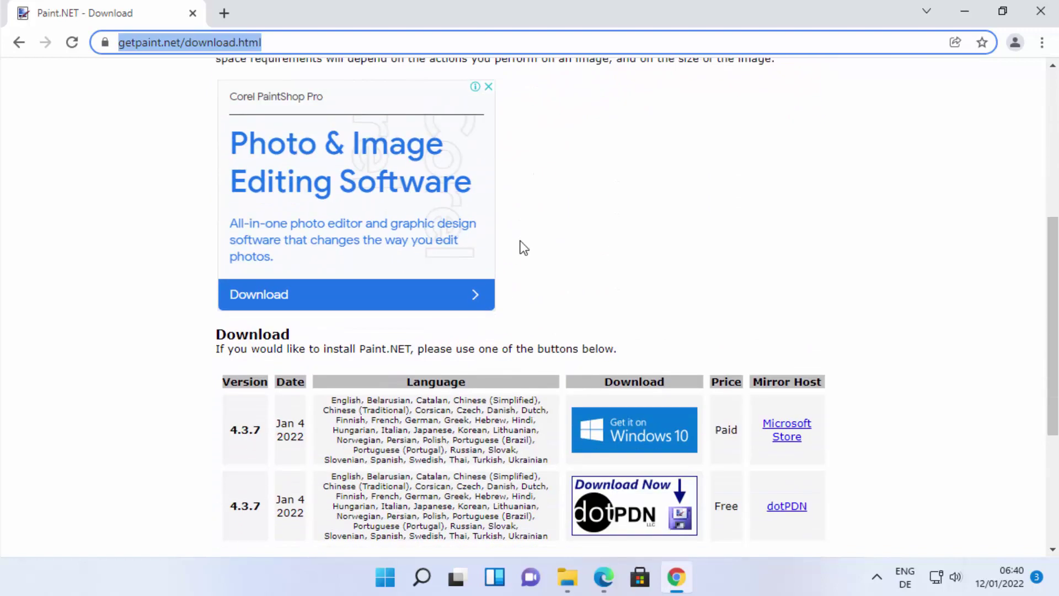
scroll(523, 246, "up", 12)
left_click(232, 120)
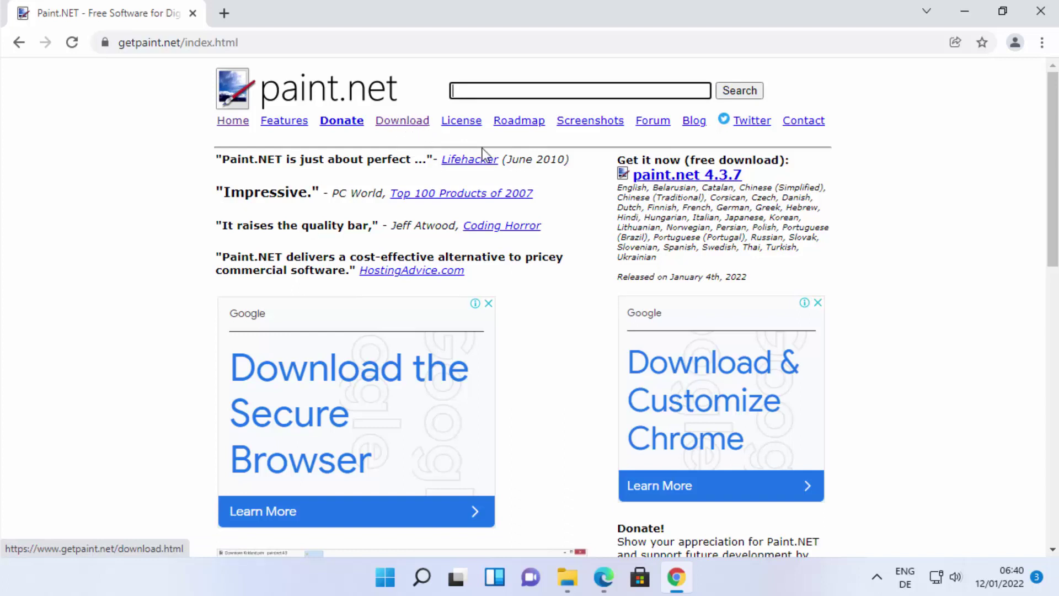
Compare the paint.net 4.3.7 options: Paid via Microsoft Store versus Free via dotPDN.
left_click(679, 176)
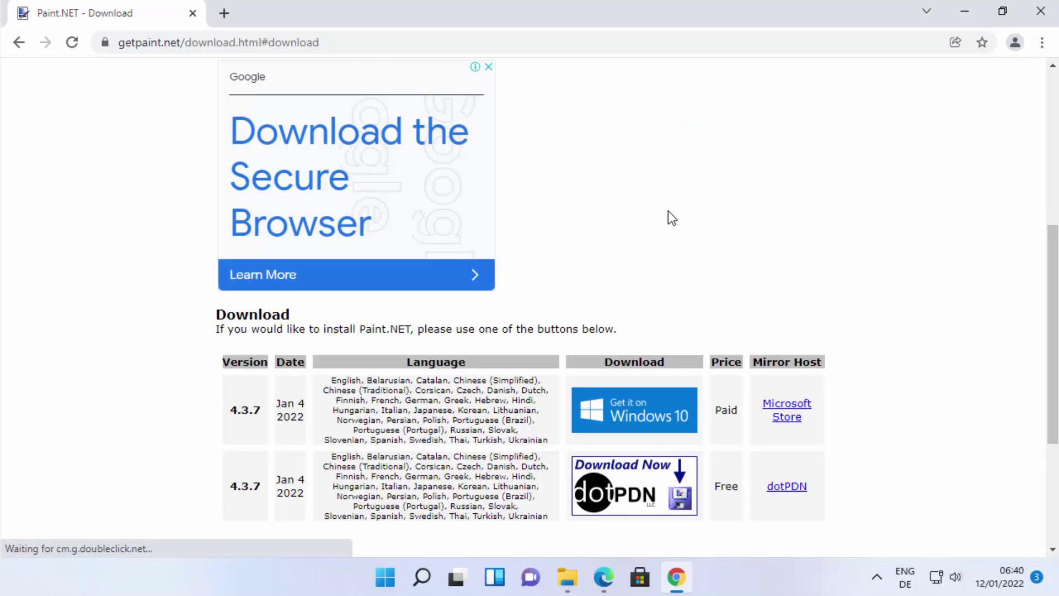
scroll(634, 276, "down", 1)
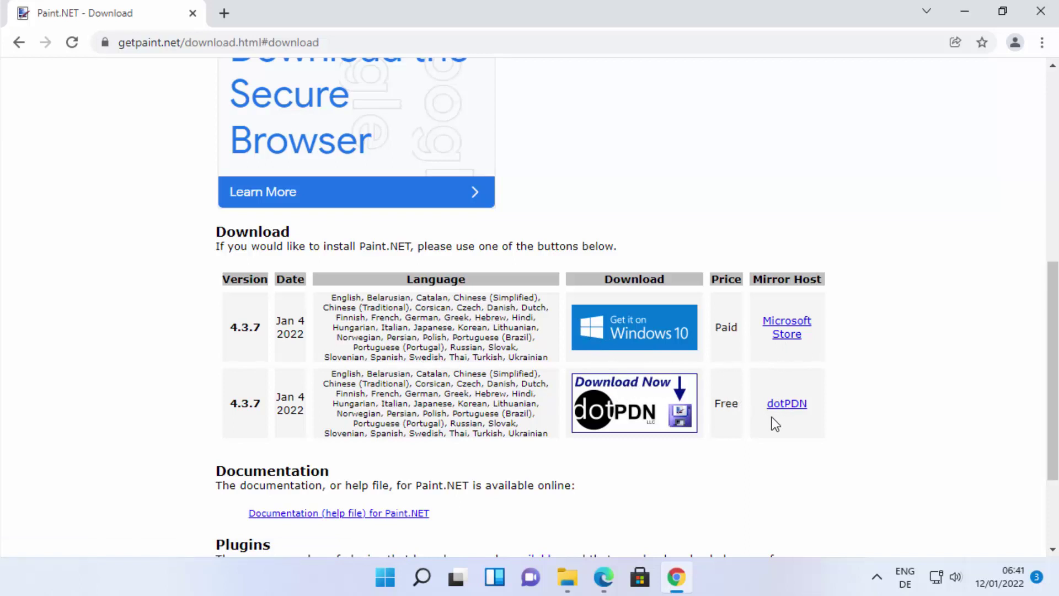
double_click(726, 326)
double_click(724, 403)
key("alt+Left")
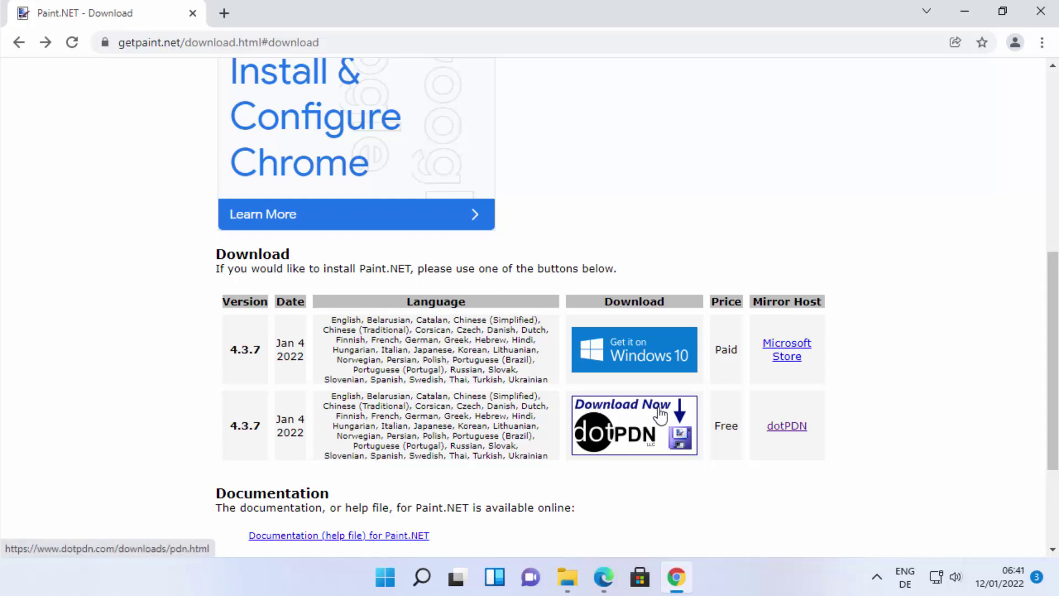
Download the free paint.net 4.3.7 installer zip from the dotPDN download page.
left_click(624, 429)
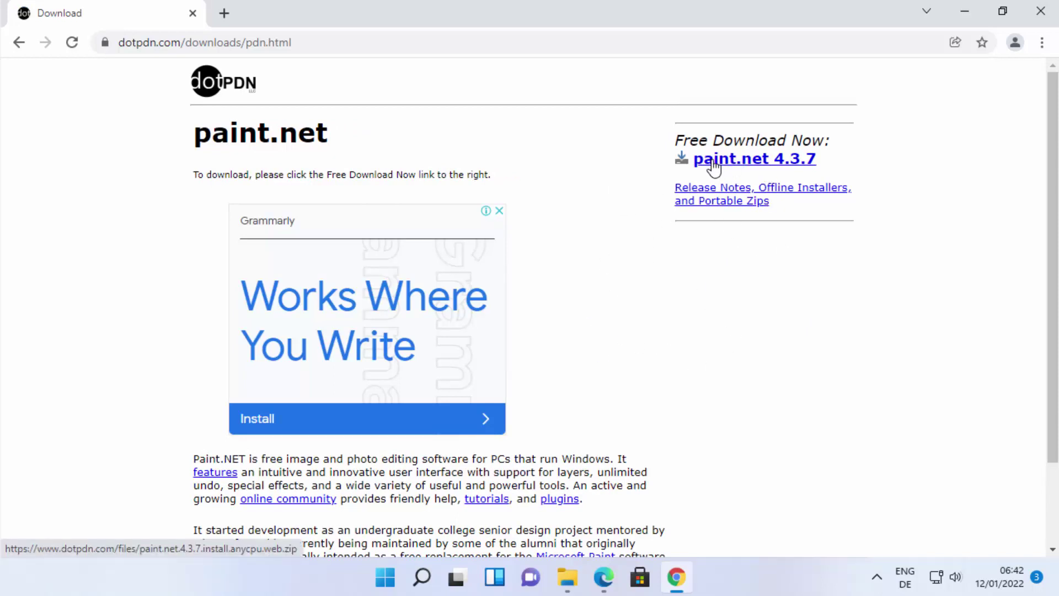
left_click(776, 161)
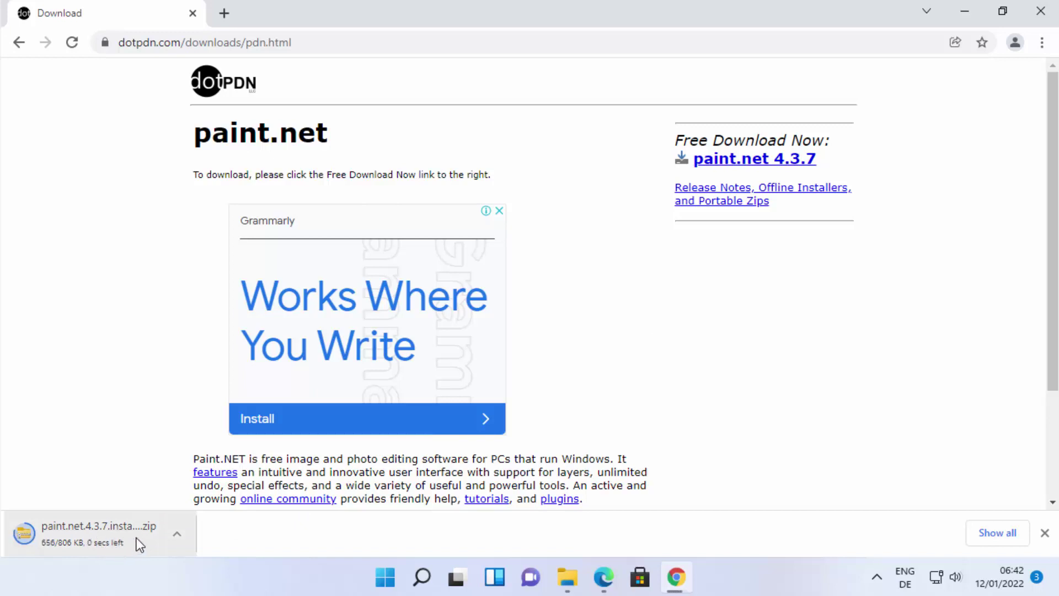
left_click(177, 533)
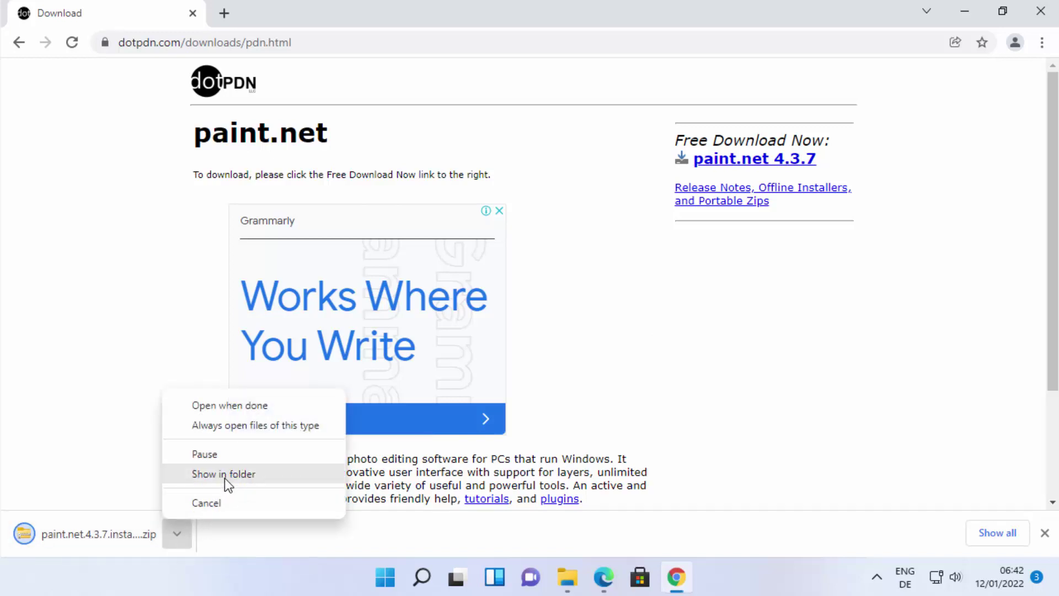
Extract the paint.net 4.3.7 zip in Downloads, revealing paint.net.4.3.7.install.anycpu.web.exe.
left_click(224, 478)
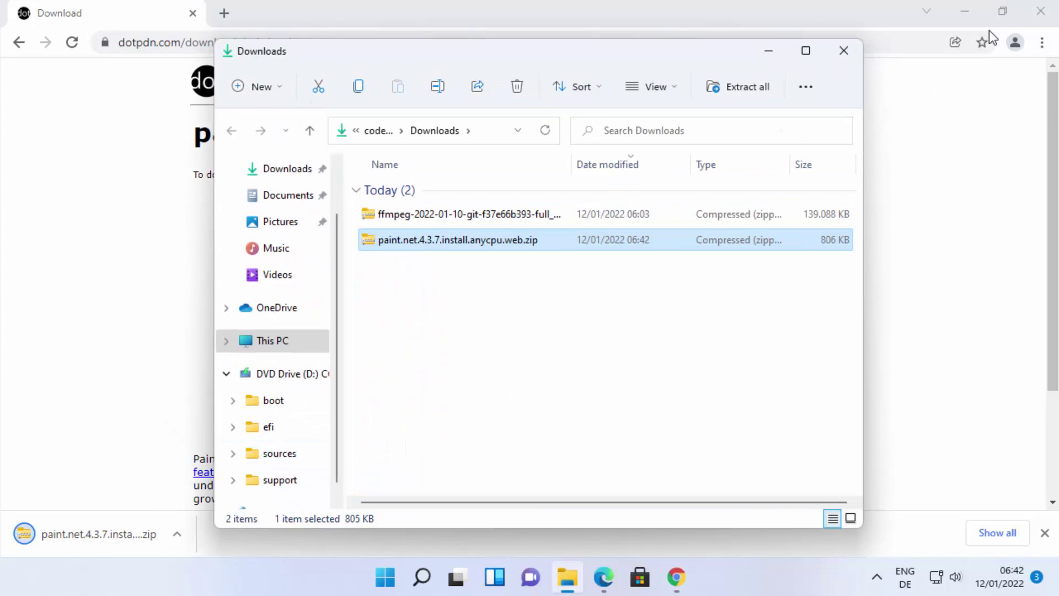
left_click(973, 6)
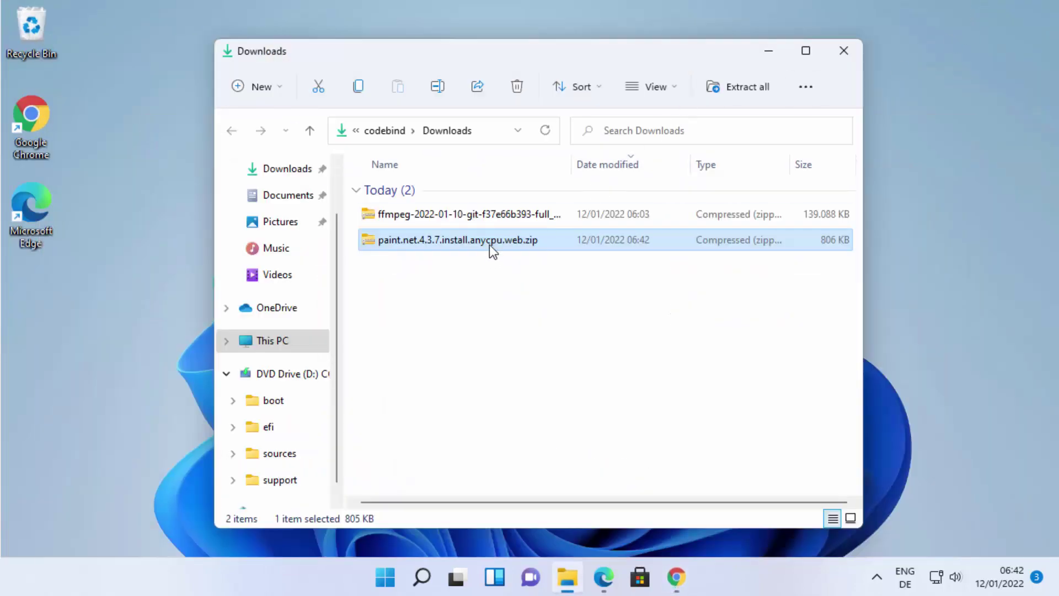
right_click(489, 244)
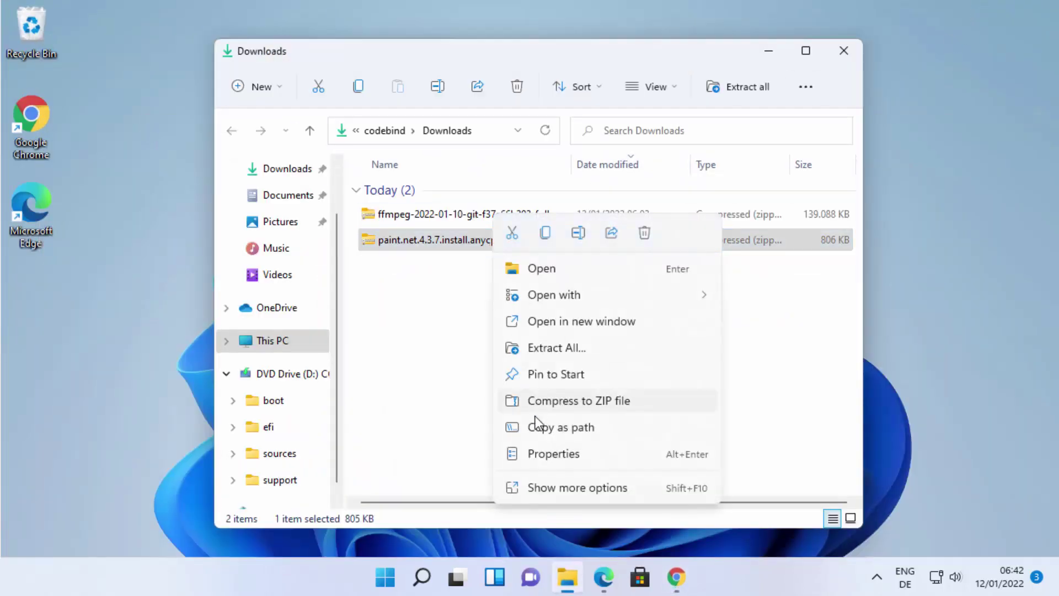
left_click(552, 347)
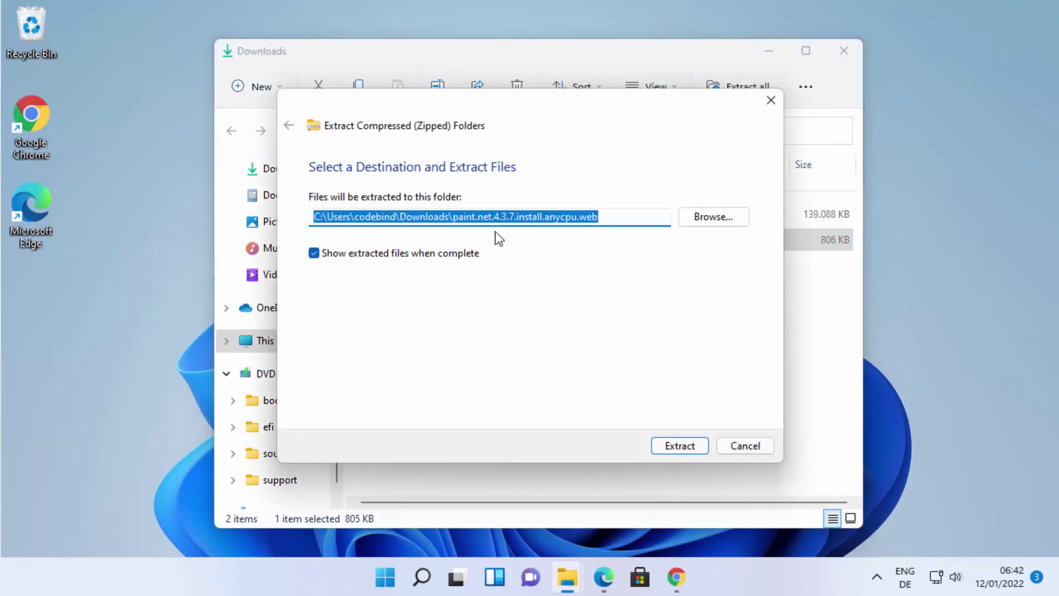
left_click(686, 449)
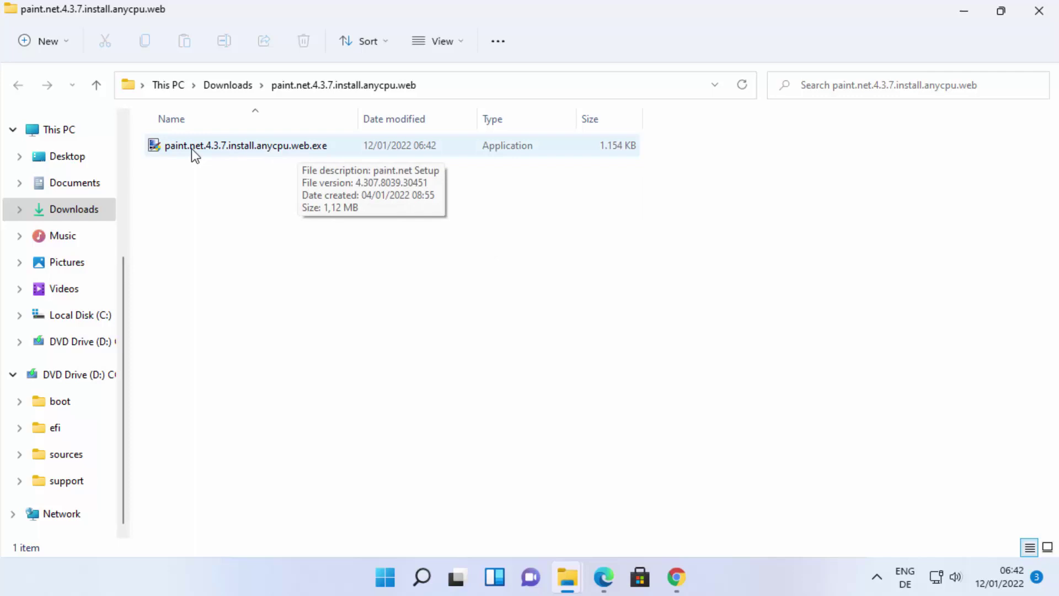
Run the paint.net 4.3.7 installer with administrator approval and minimize the Explorer windows.
double_click(293, 149)
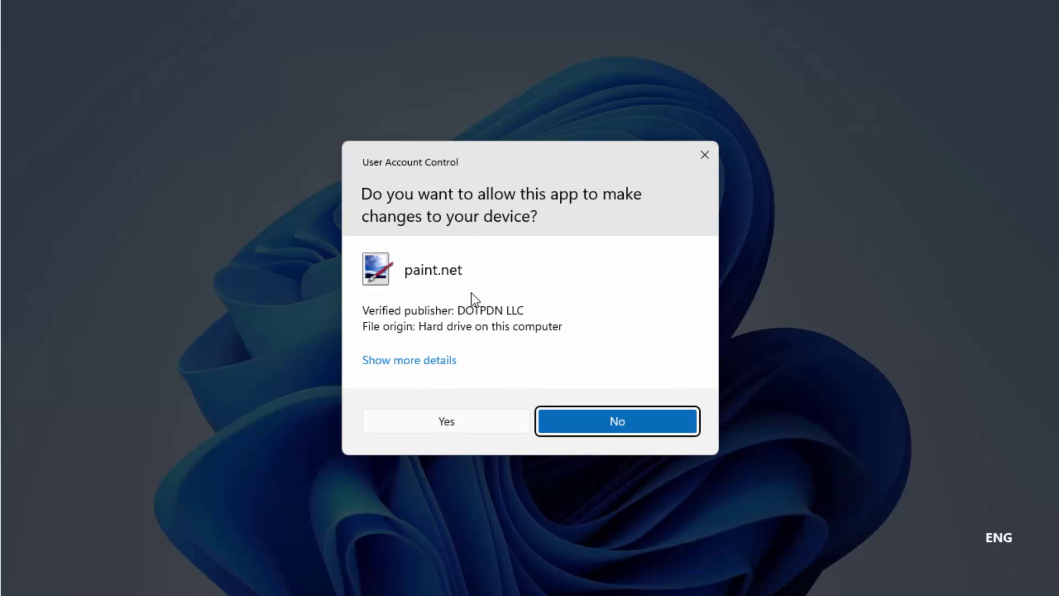
left_click(444, 424)
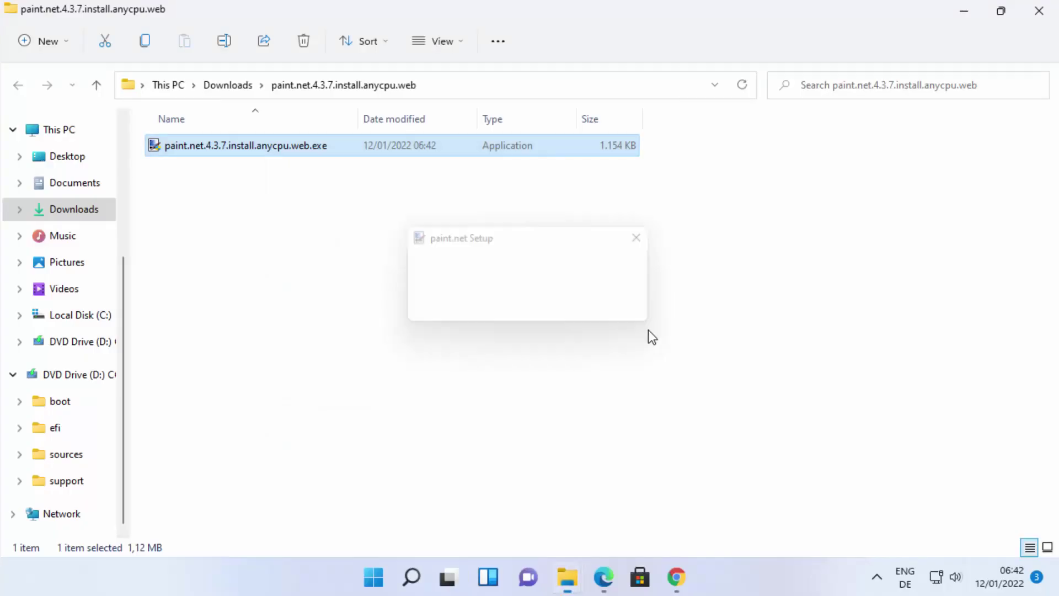
left_click(964, 13)
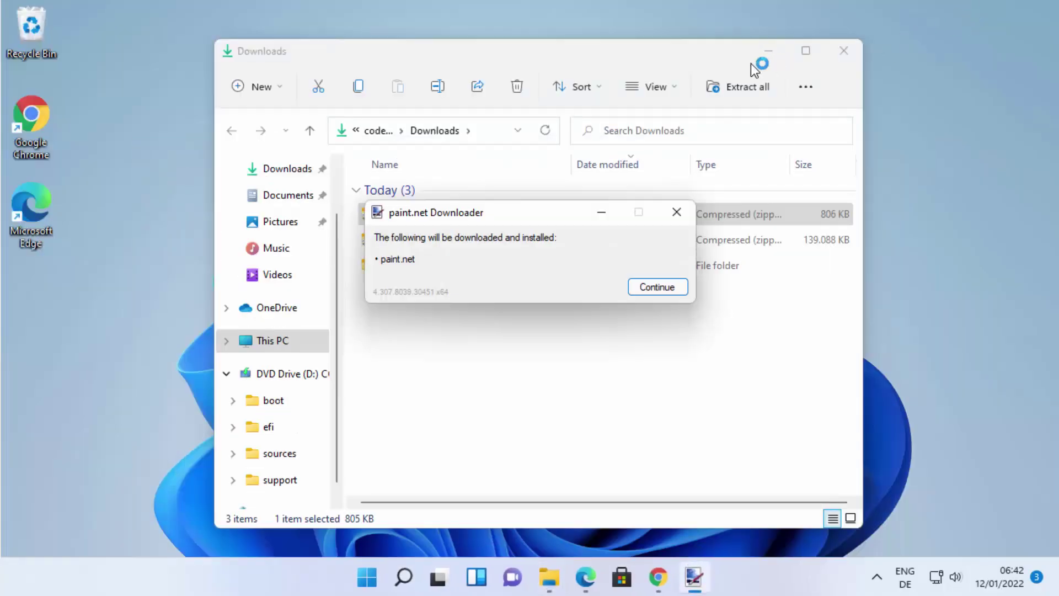
left_click(769, 51)
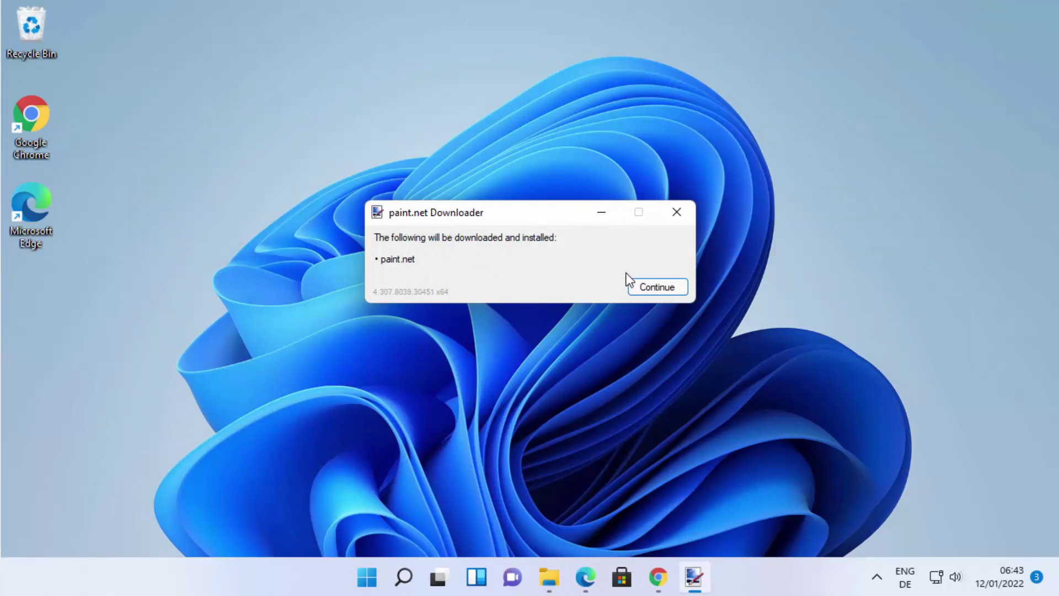
Continue the paint.net download and keep English as the setup language with Express installation.
left_click(661, 292)
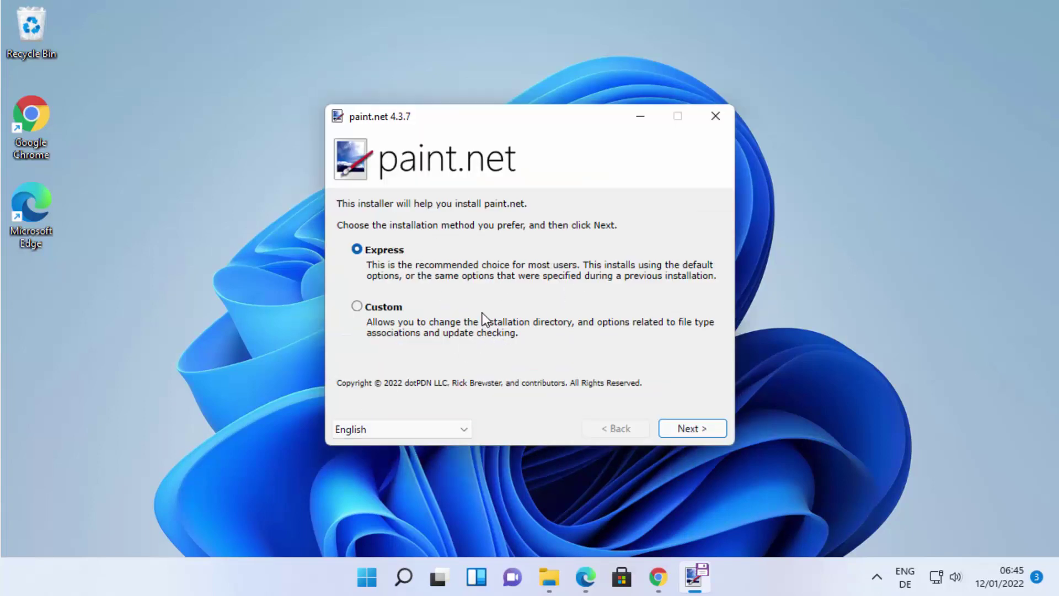
left_click(422, 430)
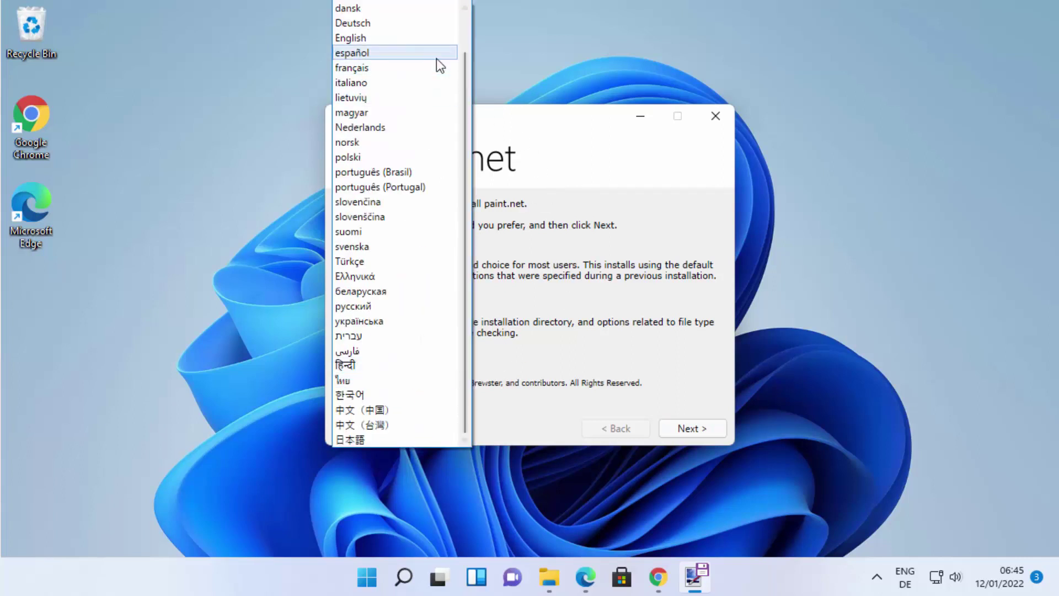
left_click(555, 160)
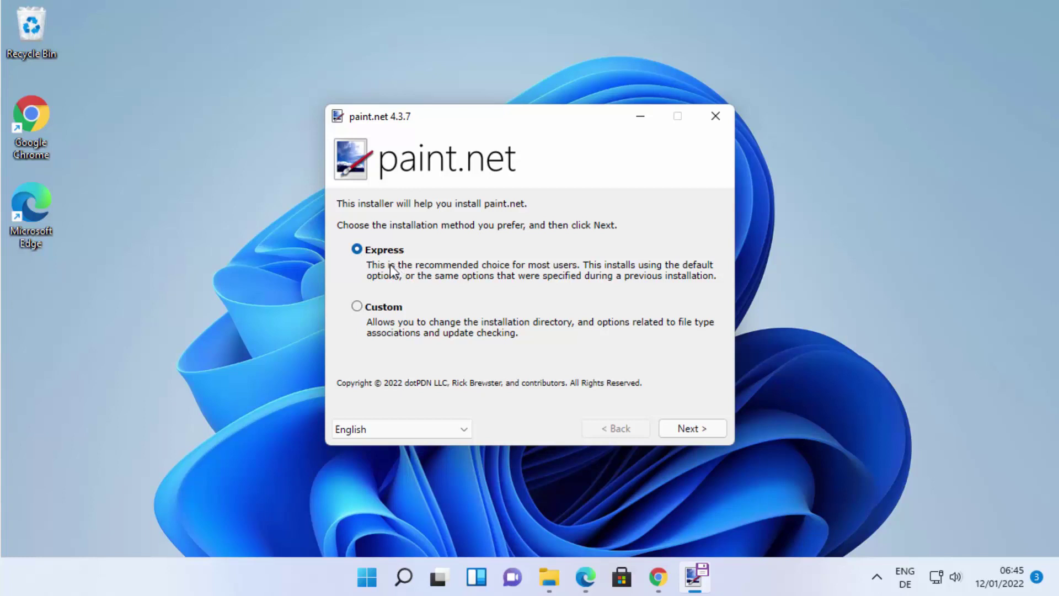
Proceed with Express installation, accept the license agreement, and install paint.net 4.3.7.
left_click(681, 432)
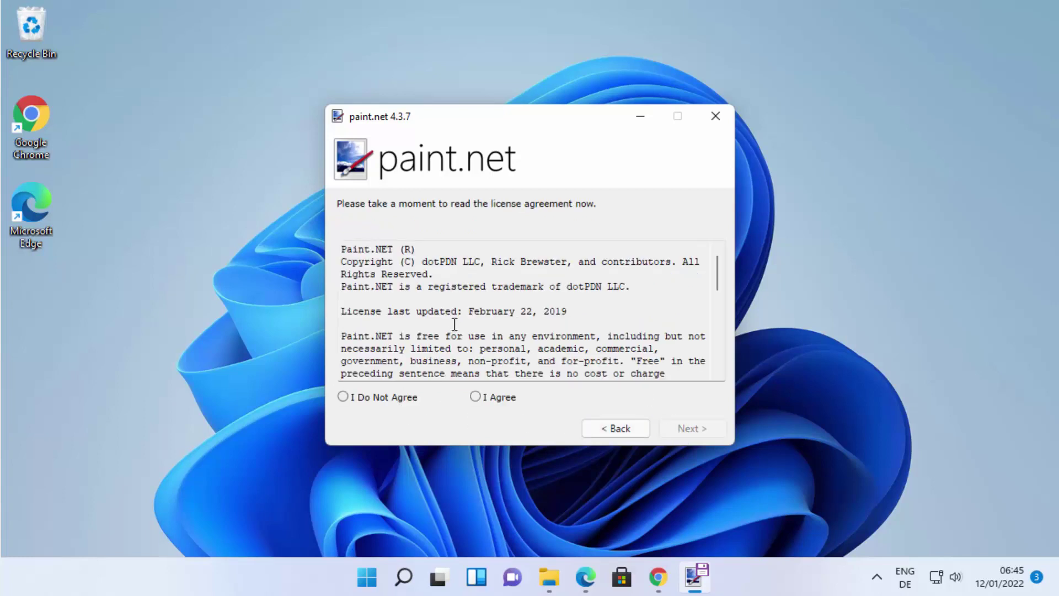
left_click_drag(721, 274, 721, 356)
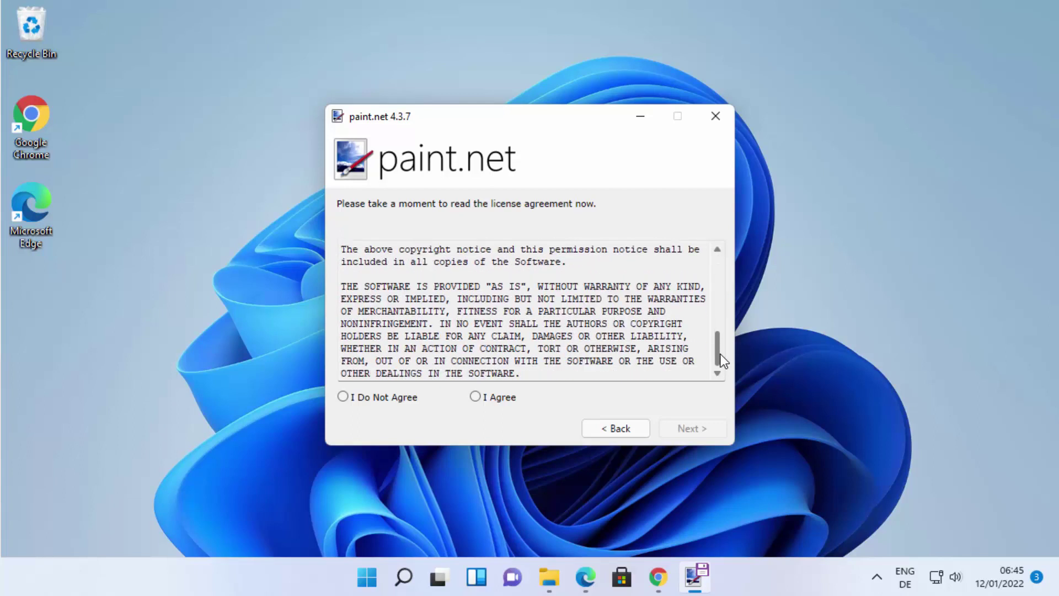
left_click(475, 397)
left_click(691, 431)
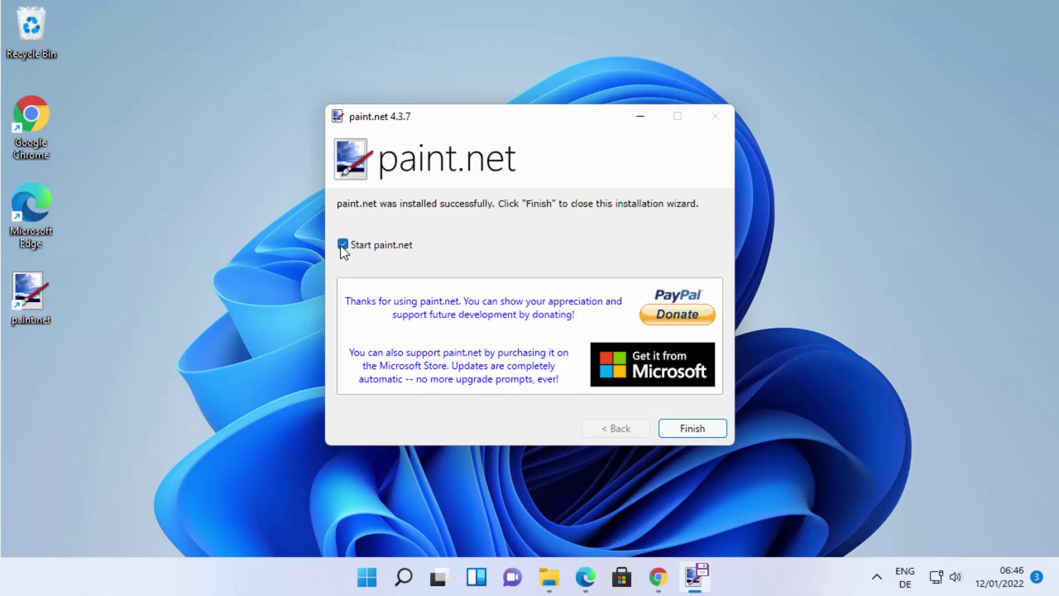
Finish the setup wizard so paint.net 4.3.7 launches.
left_click(690, 430)
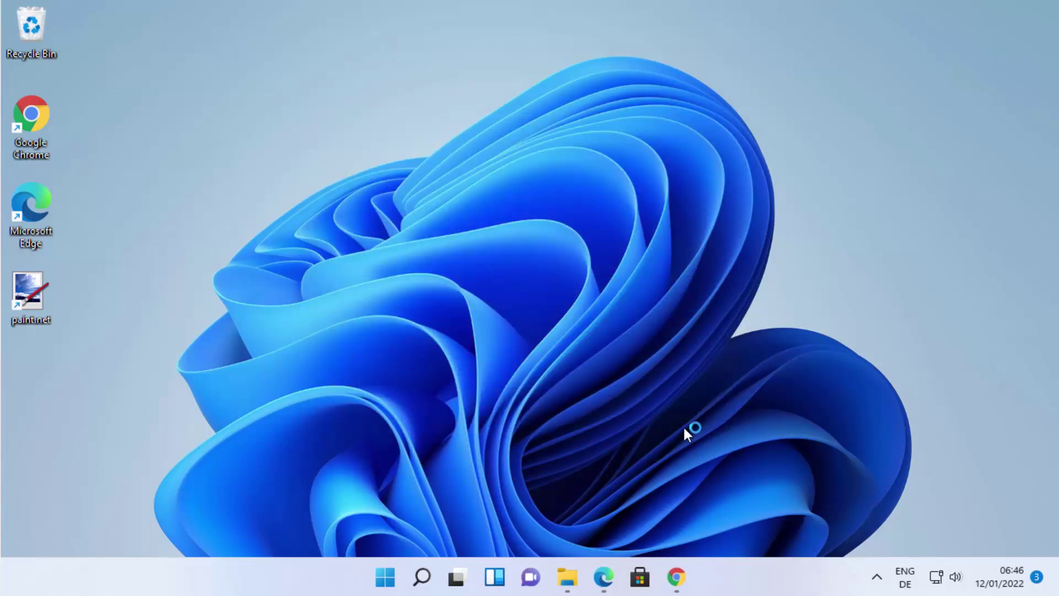